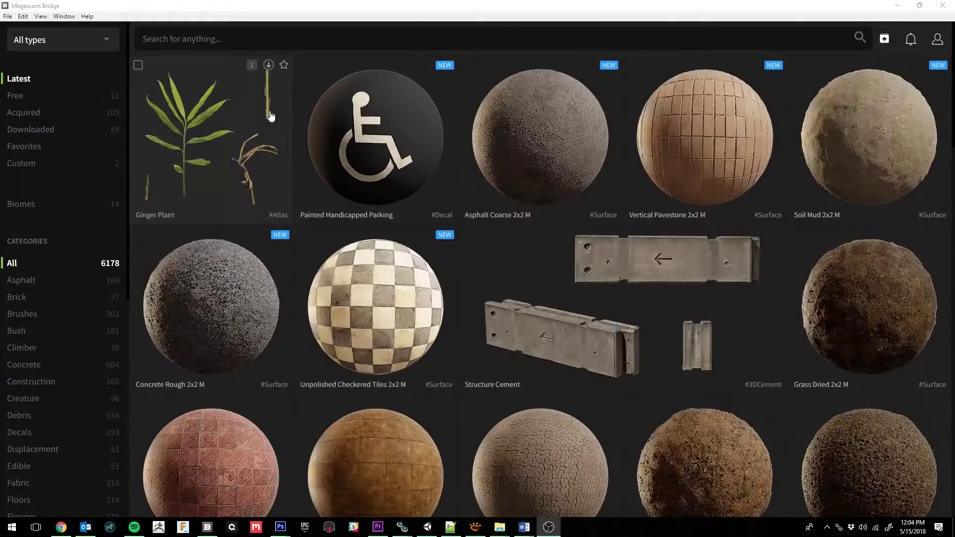
- Scroll through Bridge's Latest assets grid and back up to the top
scroll(294, 113, down, 1)
scroll(293, 114, down, 3)
scroll(293, 113, down, 3)
scroll(293, 114, down, 2)
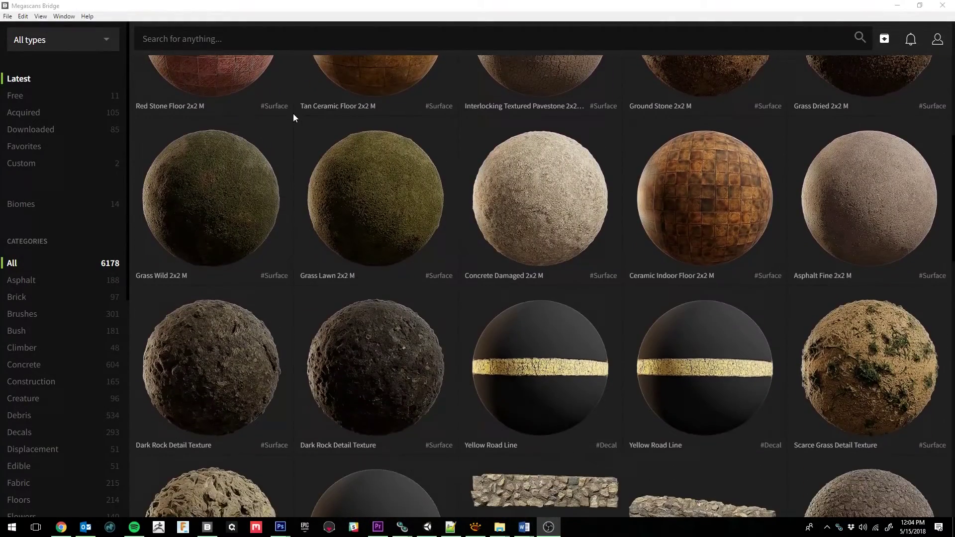
scroll(294, 115, down, 3)
scroll(293, 114, down, 3)
scroll(294, 114, down, 4)
scroll(294, 115, down, 1)
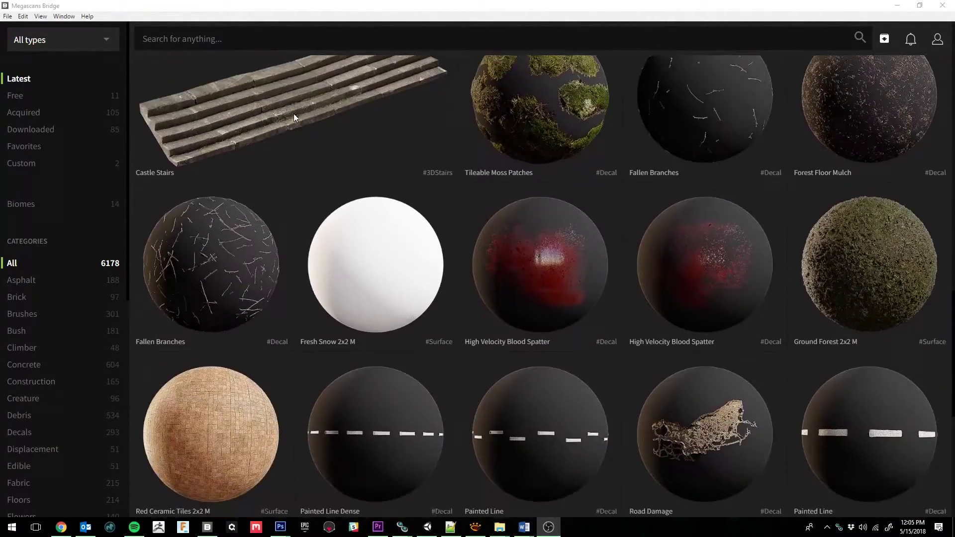
scroll(293, 115, up, 3)
scroll(313, 164, up, 6)
scroll(330, 208, up, 5)
scroll(334, 222, up, 4)
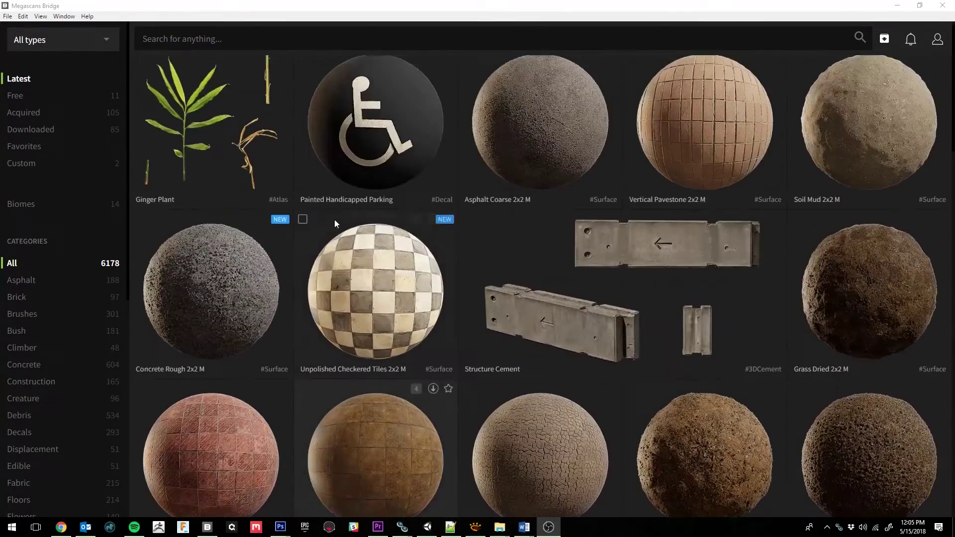
scroll(335, 224, up, 1)
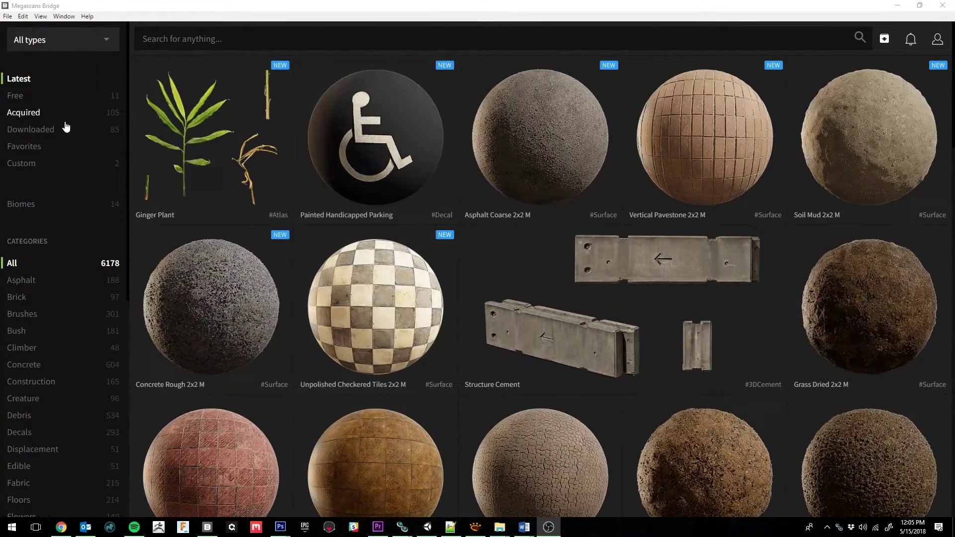
- Filter to Downloaded, then mark three Rock Sandstone rocks and the Soil Dirt surface for export
click(40, 129)
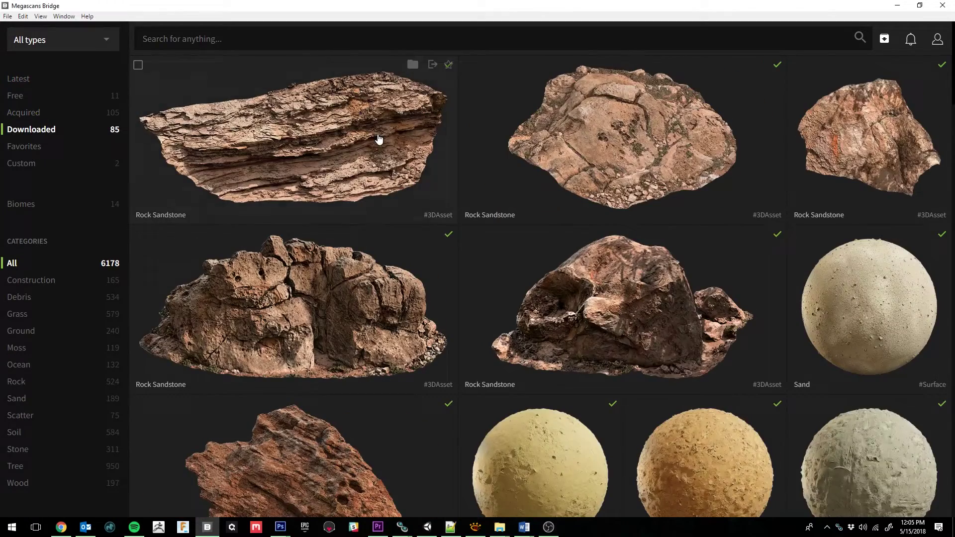
mouse_move(293, 139)
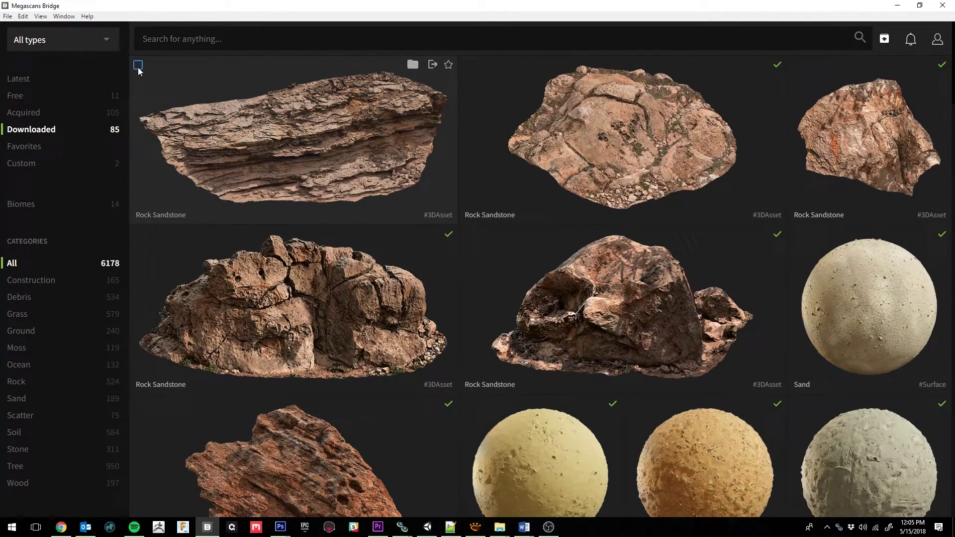
click(138, 65)
click(796, 92)
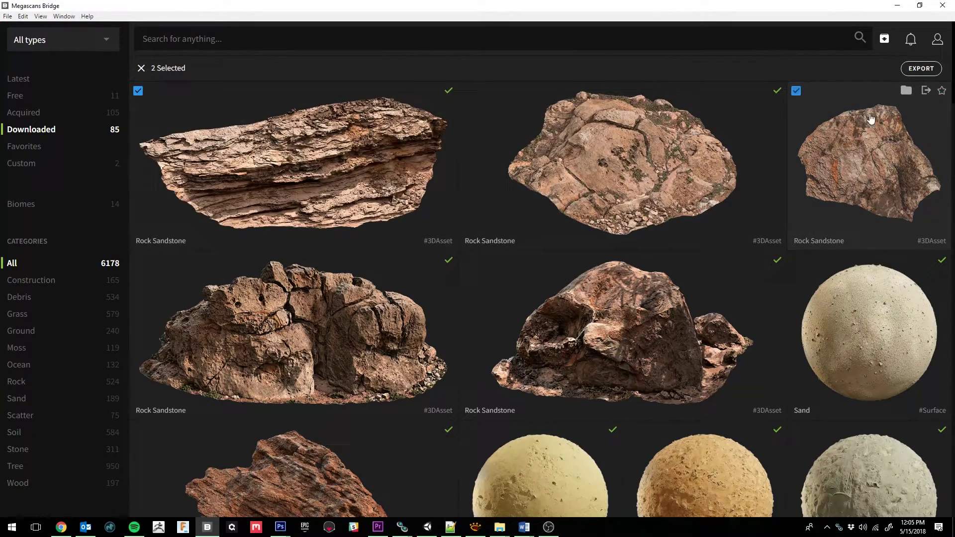
scroll(147, 365, down, 1)
click(138, 380)
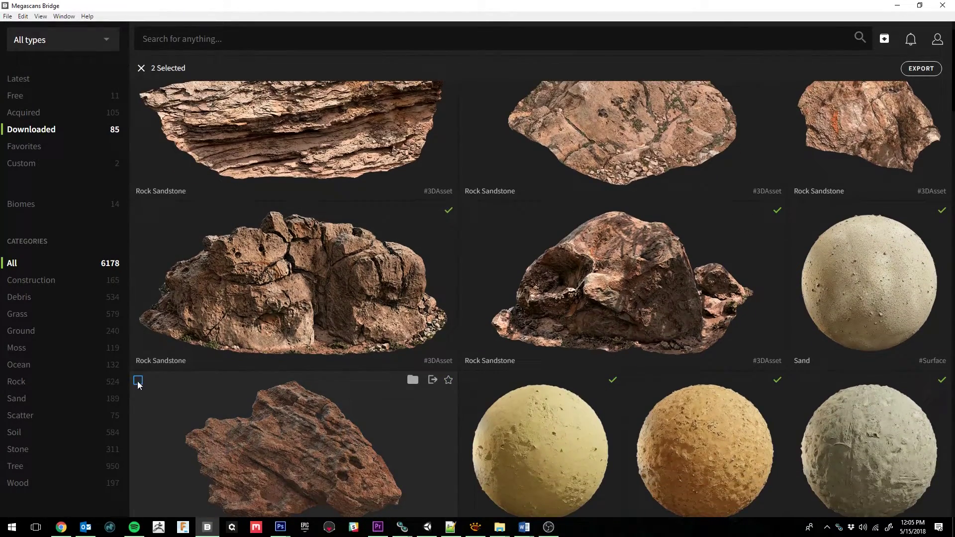
scroll(268, 388, down, 5)
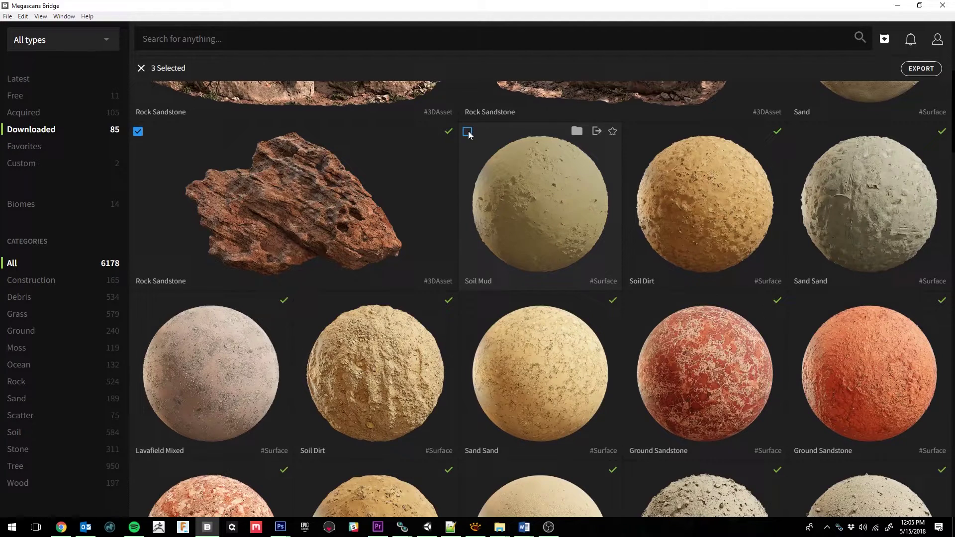
click(303, 300)
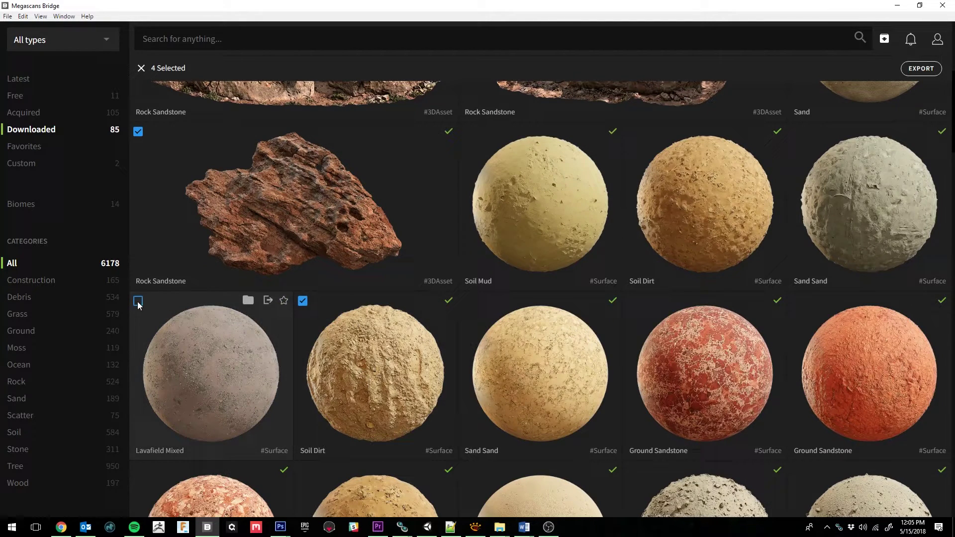
- Dismiss Export Settings and download the Bridge resources package via Help > Resources
click(266, 301)
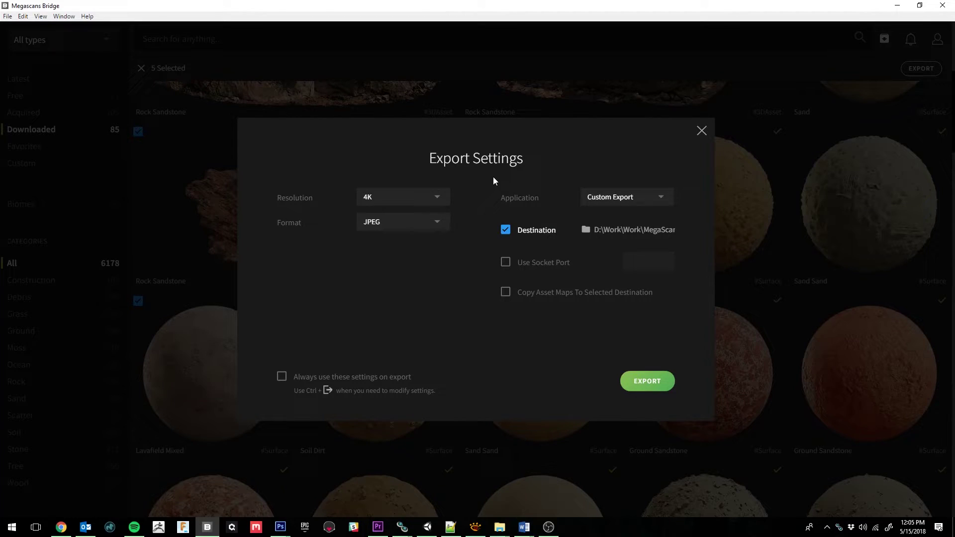
click(701, 131)
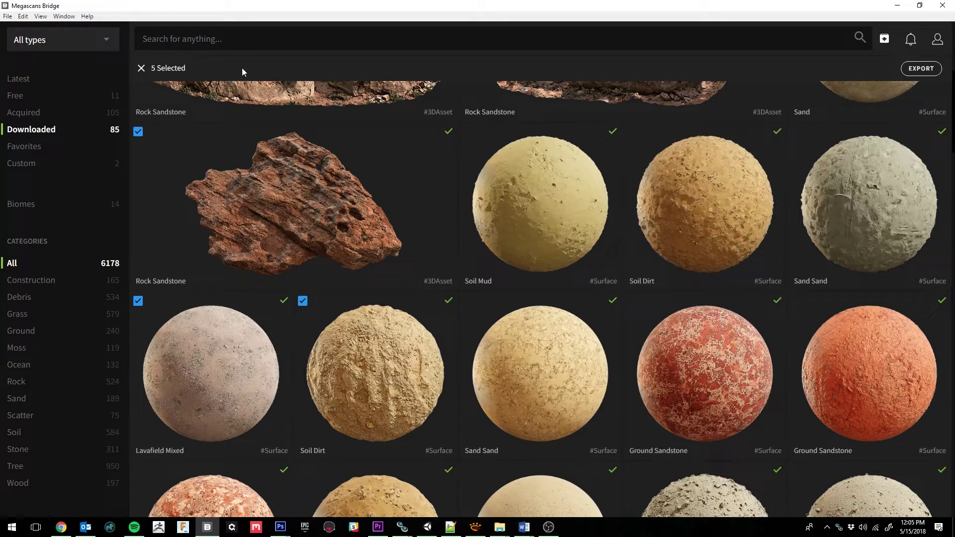
click(87, 16)
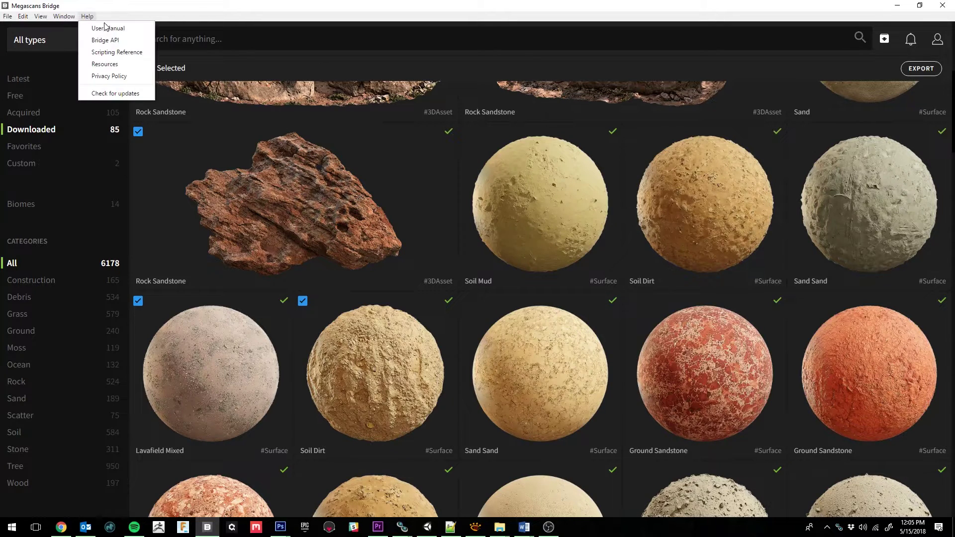
click(114, 65)
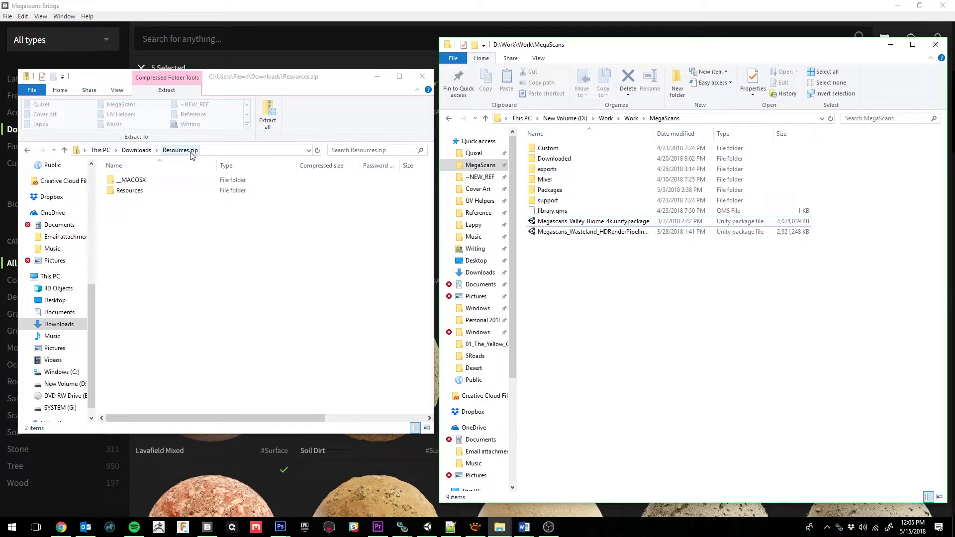
- Copy the HD Megascans importer package from Resources.zip's Resources/Unity folder
double_click(153, 191)
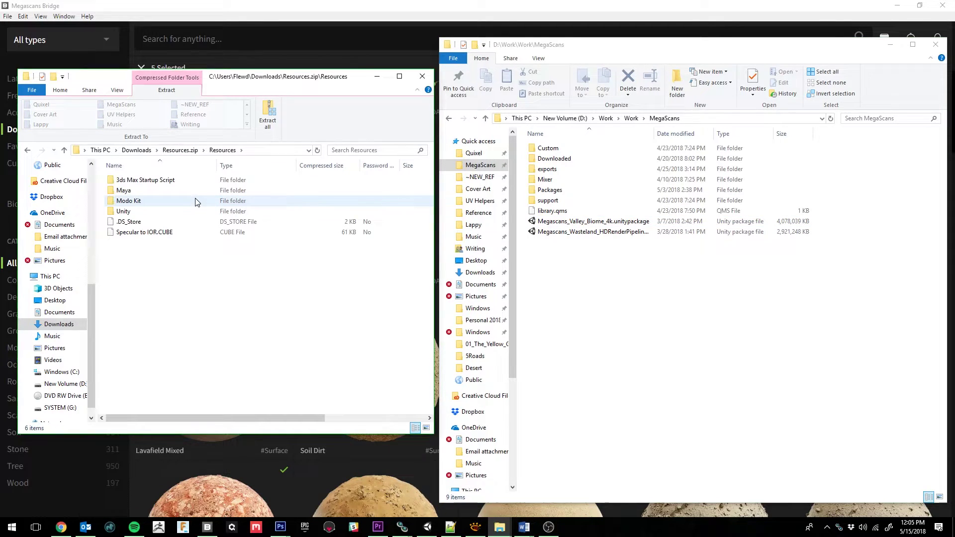
double_click(174, 212)
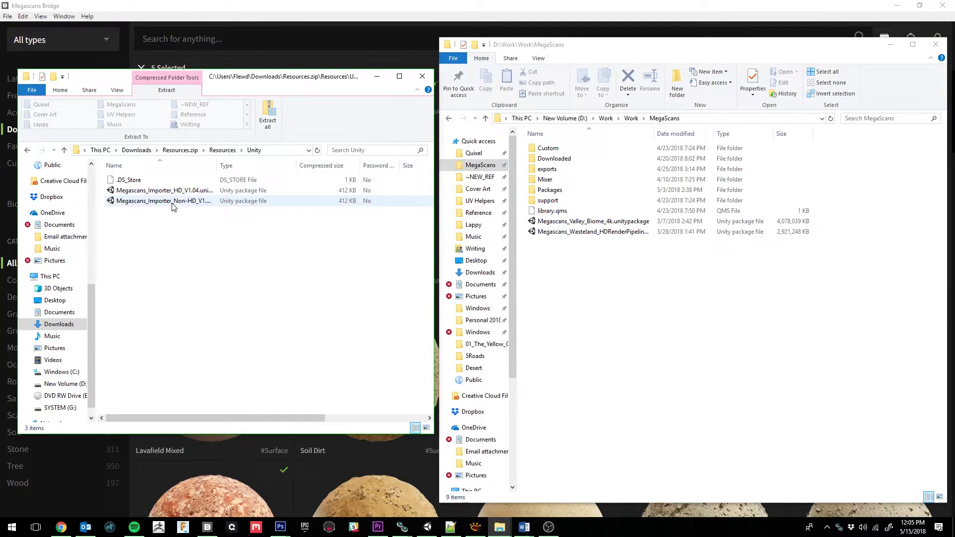
click(220, 193)
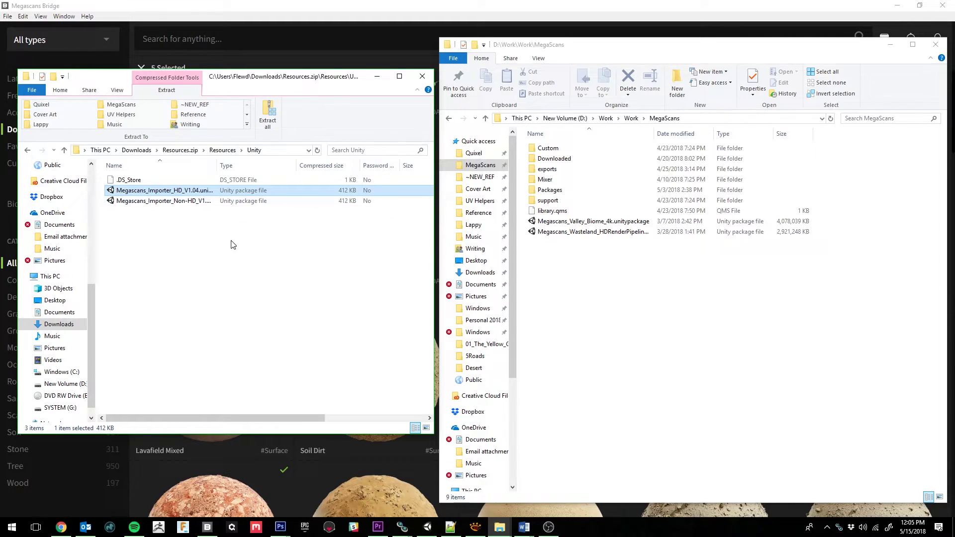
key(ctrl+c)
- Paste the importer into MegaScans and load Megascans_Importer_HD_V1.04 as a custom package in Unity
click(571, 310)
key(ctrl+v)
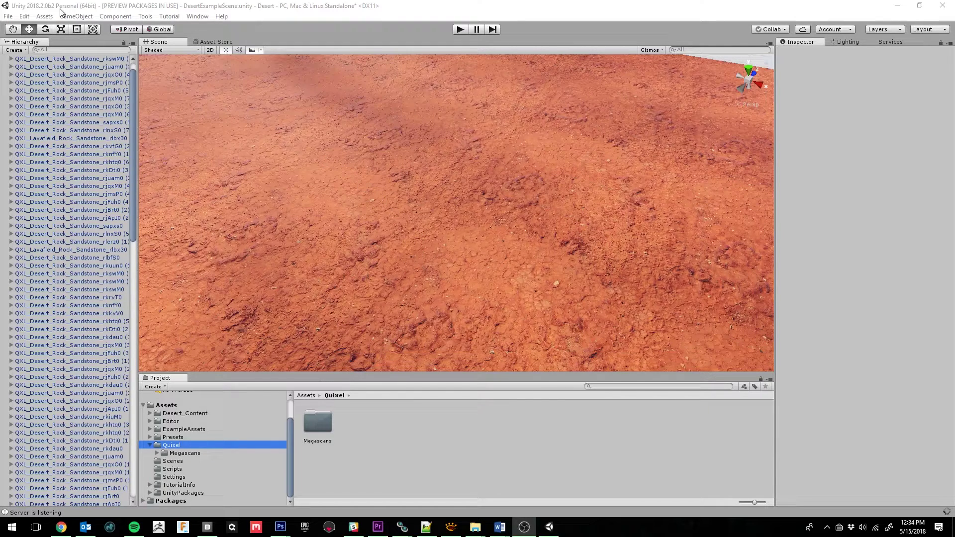
click(45, 18)
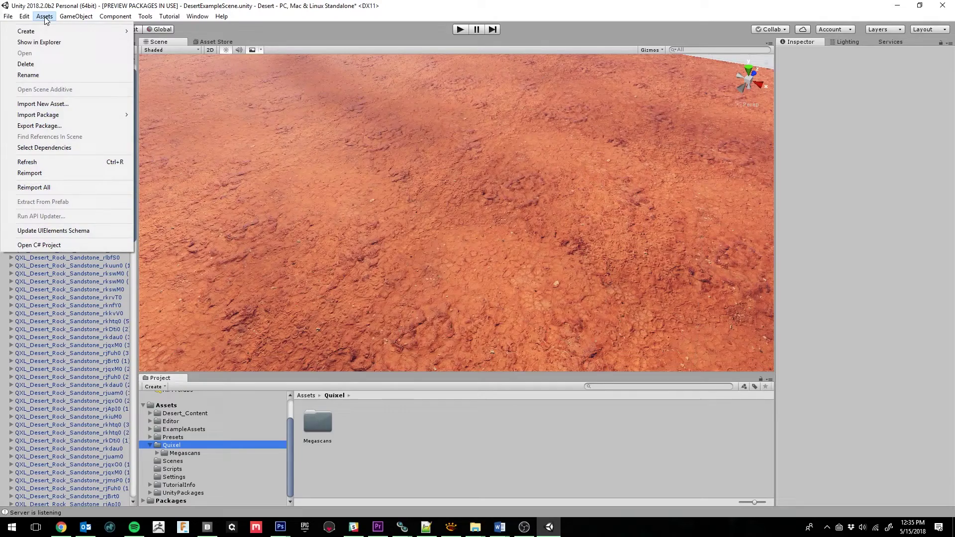
mouse_move(38, 114)
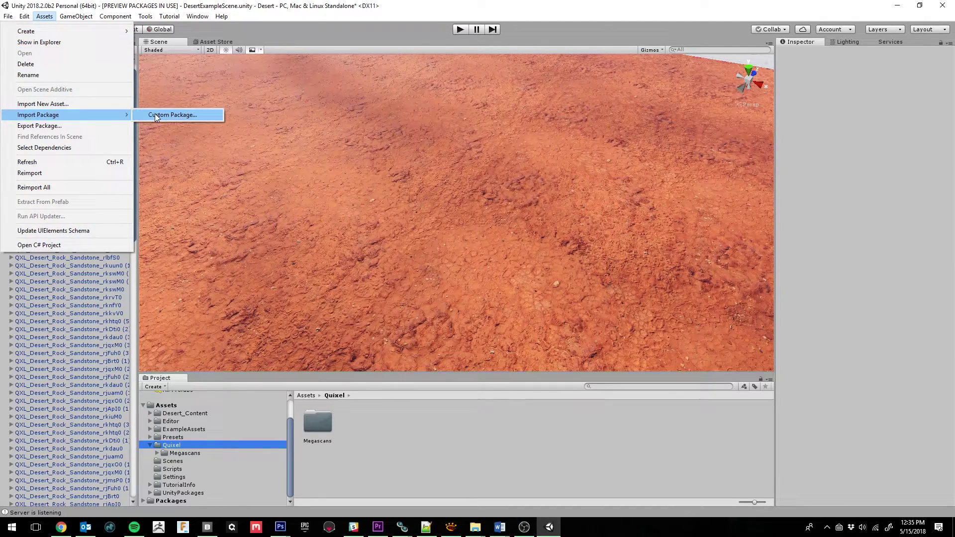
click(155, 113)
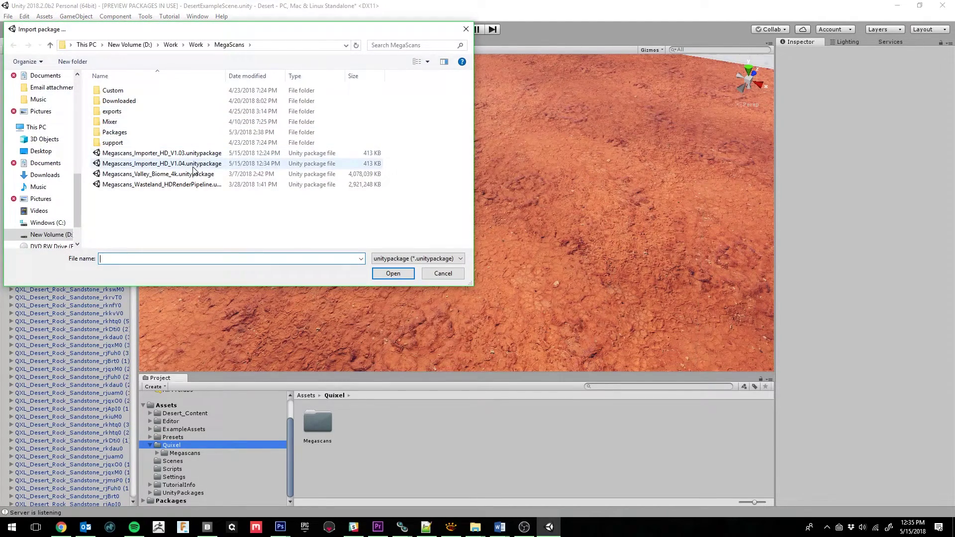
click(194, 168)
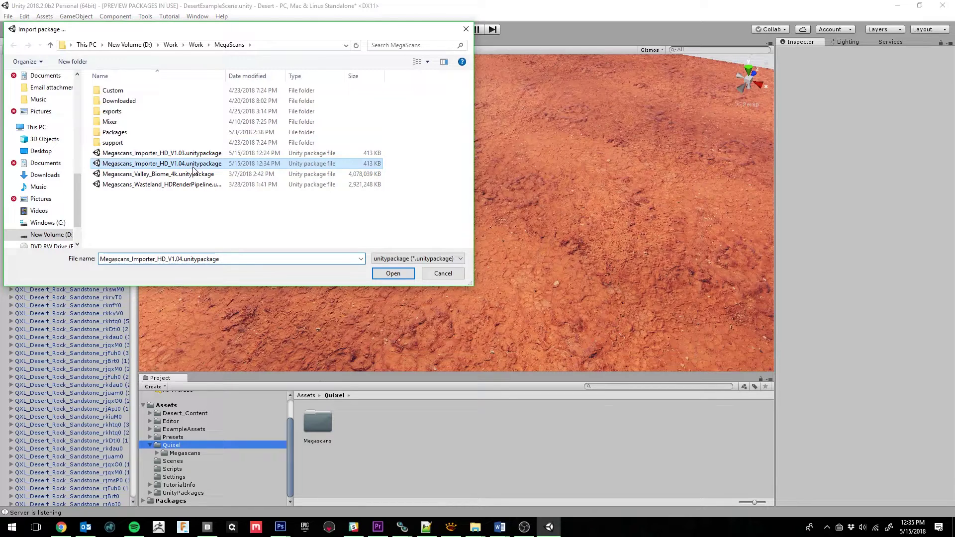
double_click(194, 170)
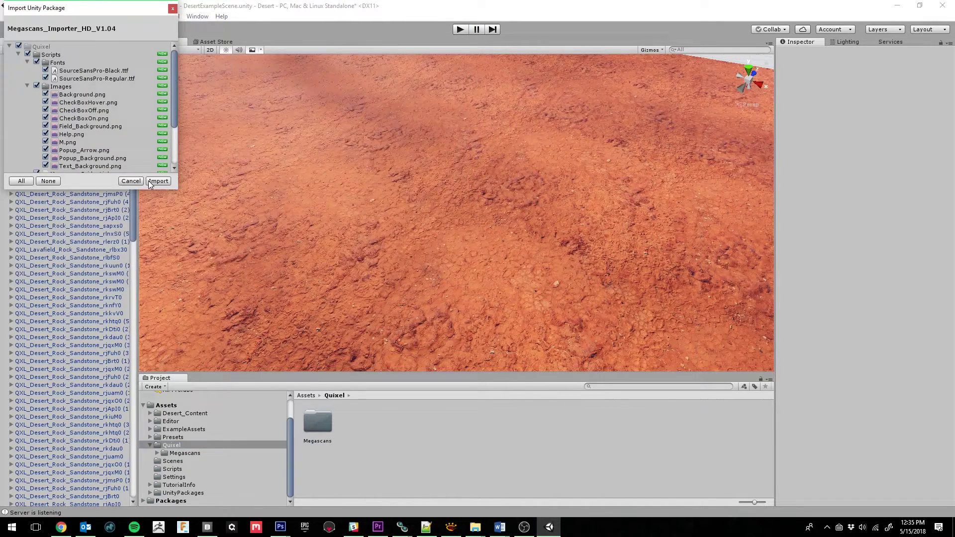
- Import all package contents and keep Metallic workflow with displacement None
click(151, 181)
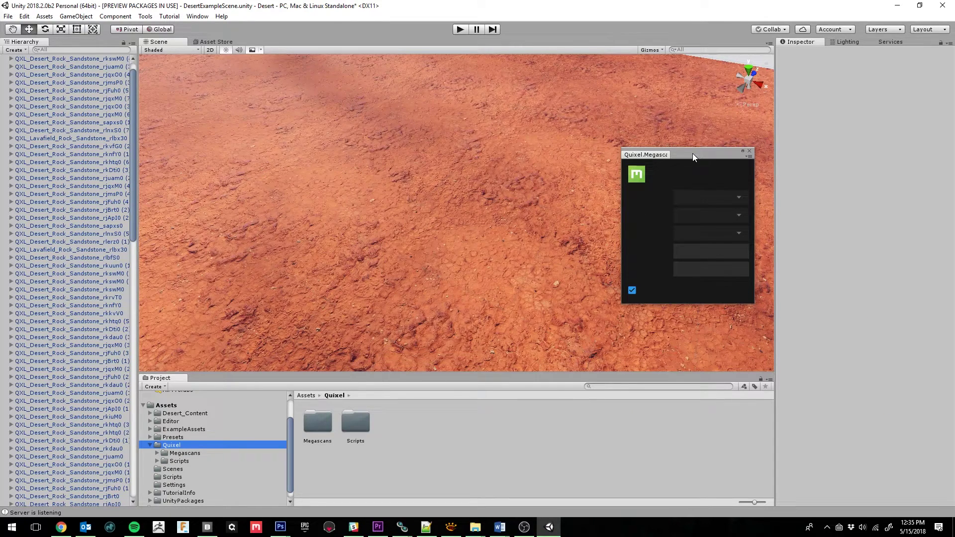
drag(693, 156, 689, 156)
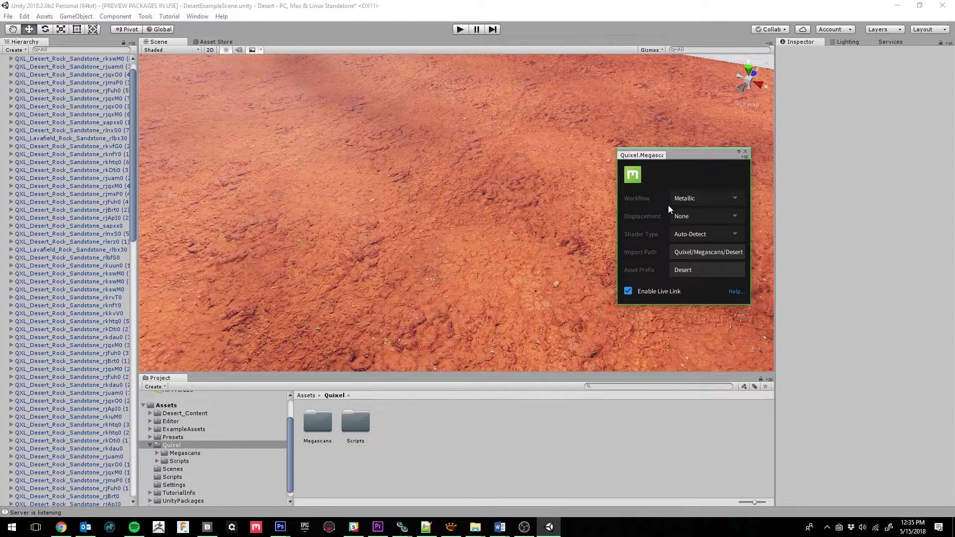
click(715, 199)
click(684, 206)
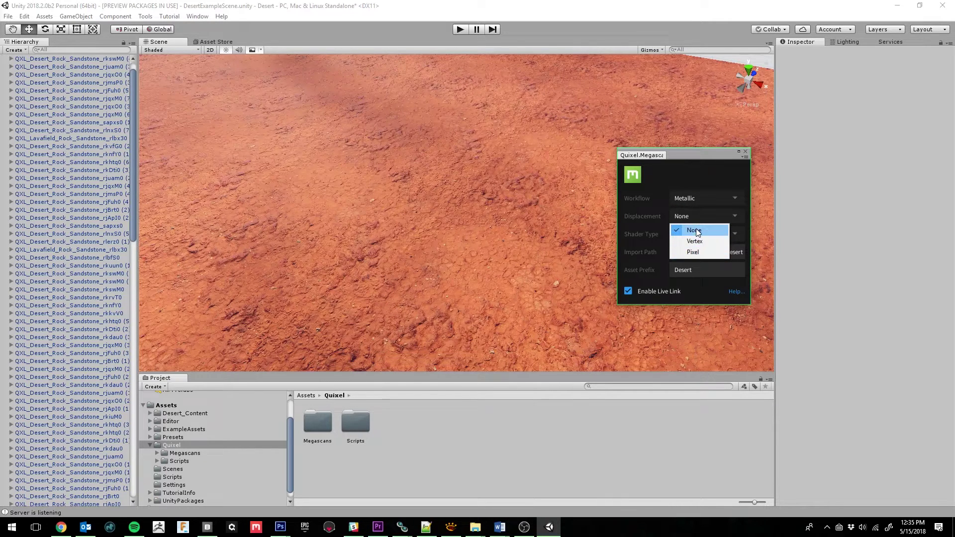
click(696, 230)
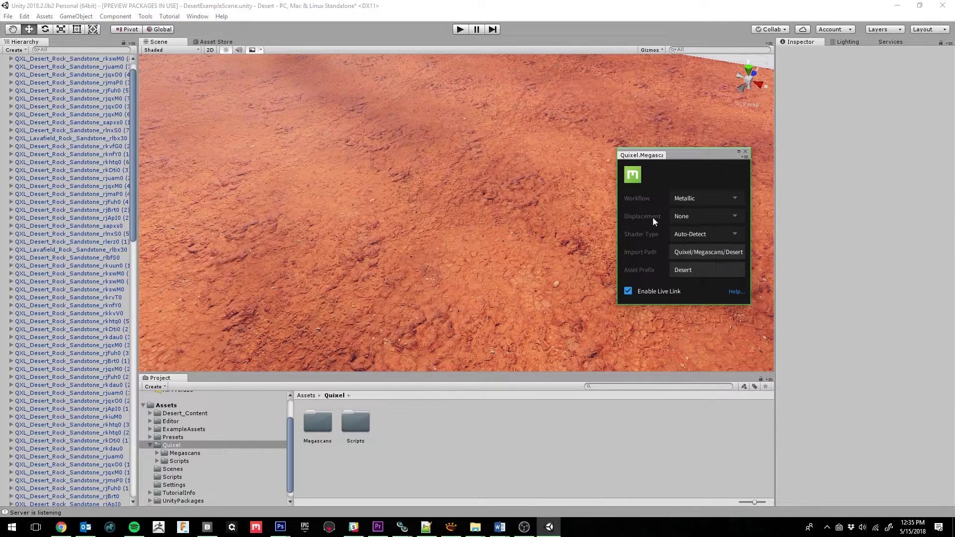
- Set shader type to HDRenderPipeline and check the Desert import path and asset prefix
click(716, 235)
click(726, 251)
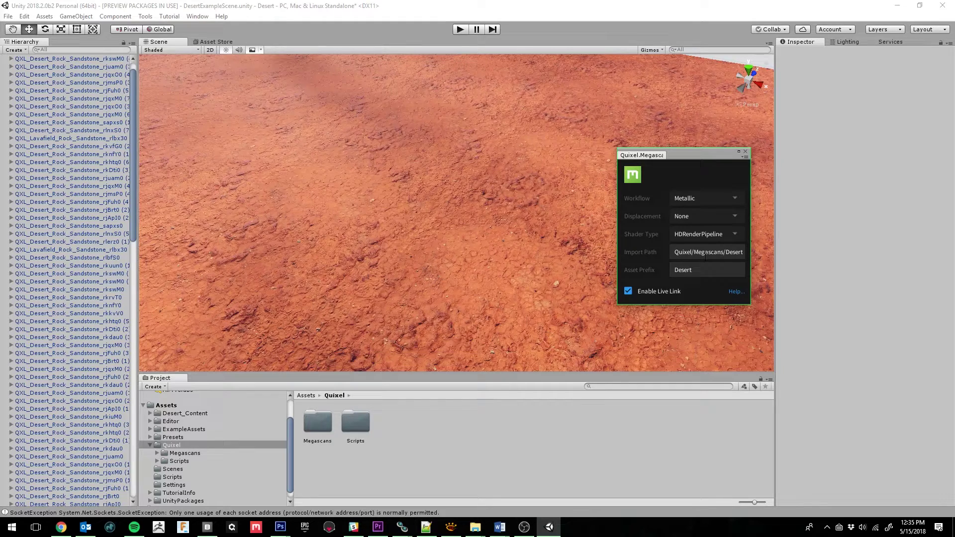
click(721, 253)
click(701, 269)
click(706, 270)
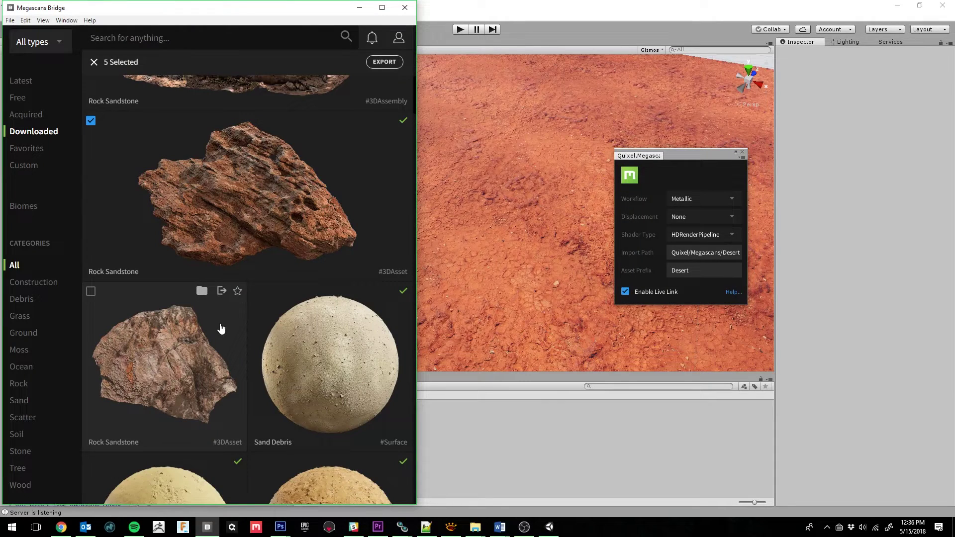
mouse_move(246, 194)
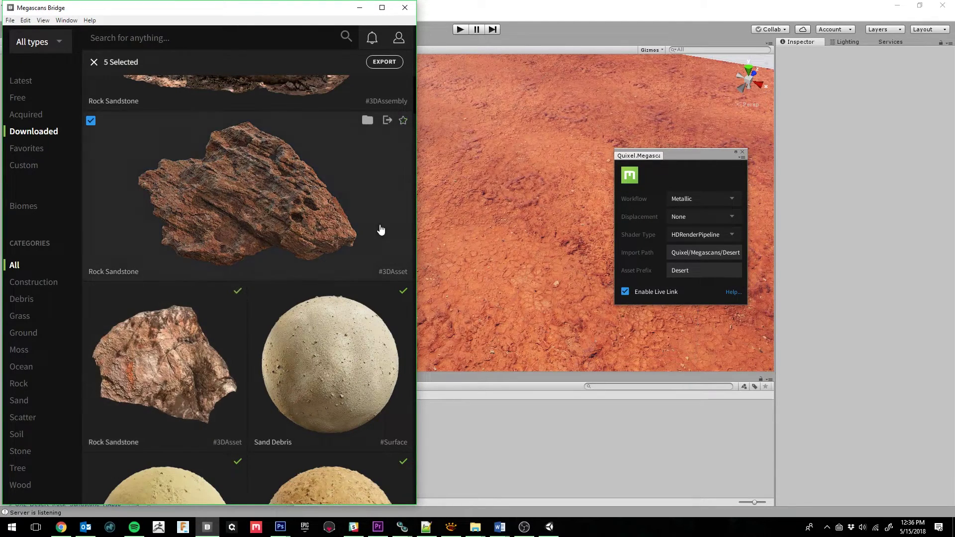
- Export the five selected Bridge assets to Unity through Export Settings
scroll(292, 223, up, 5)
scroll(273, 224, up, 3)
scroll(122, 170, up, 3)
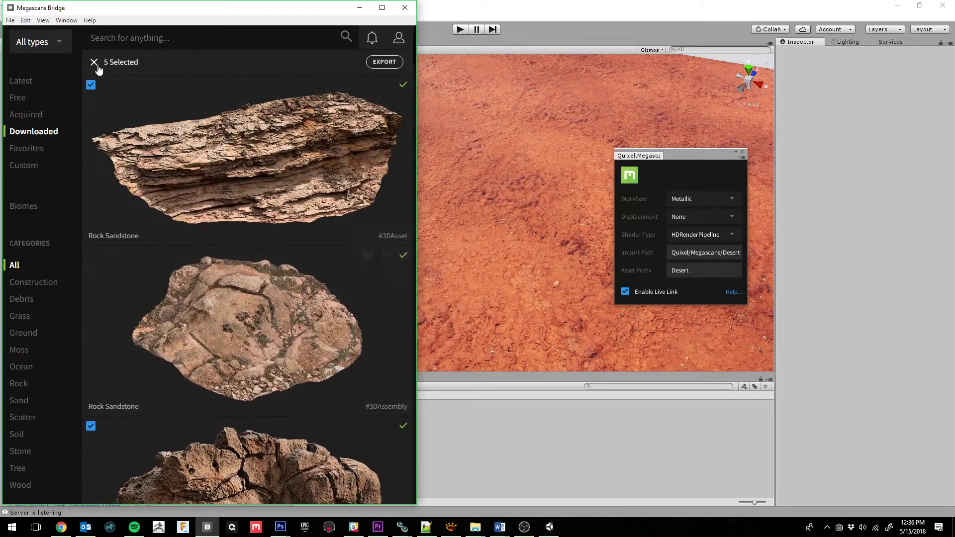
scroll(132, 196, down, 3)
scroll(140, 247, down, 3)
scroll(136, 302, down, 3)
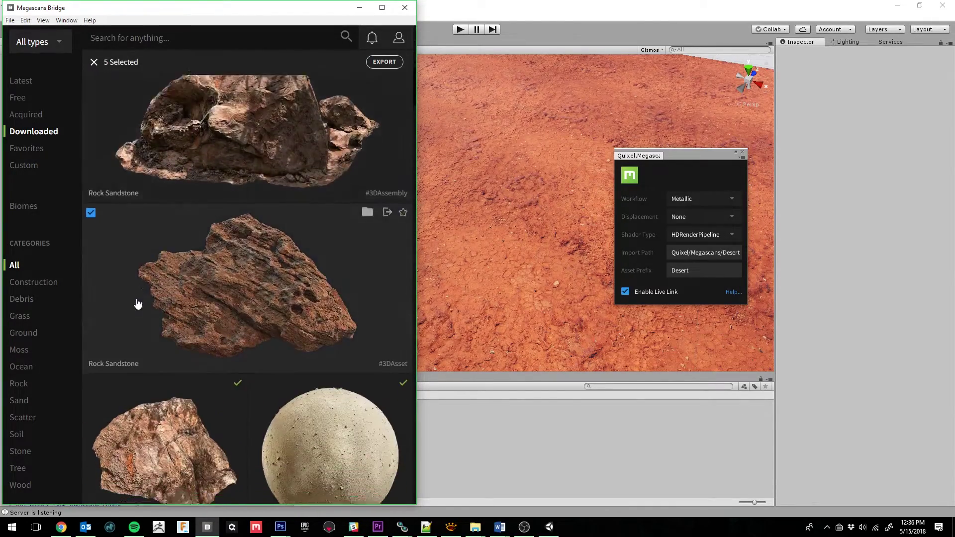
scroll(154, 290, down, 3)
scroll(154, 290, down, 1)
scroll(213, 366, down, 2)
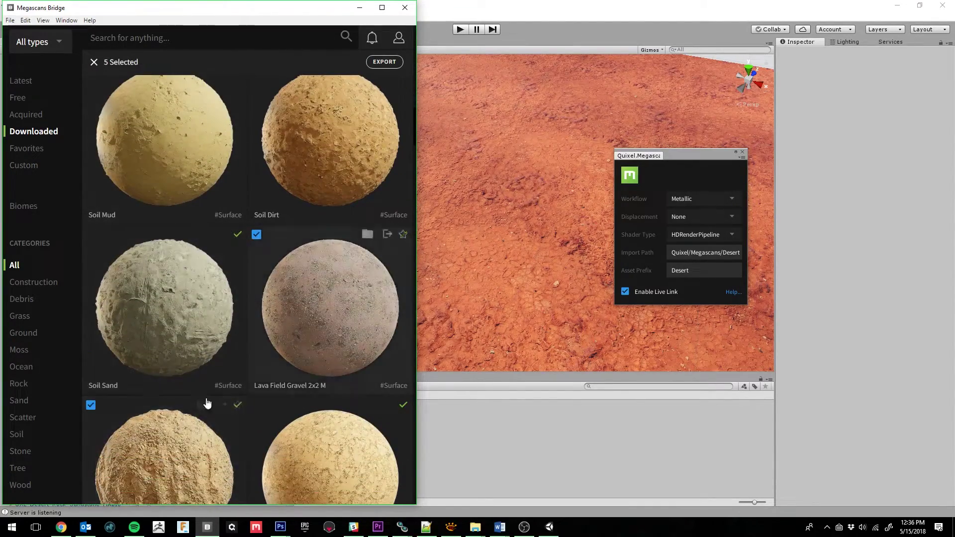
scroll(359, 85, up, 2)
scroll(368, 74, up, 2)
click(381, 62)
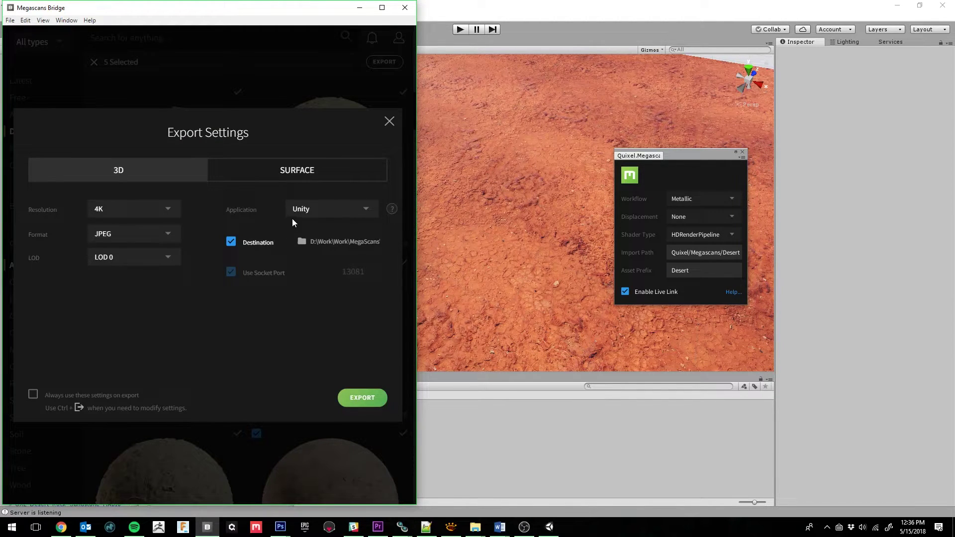
click(361, 398)
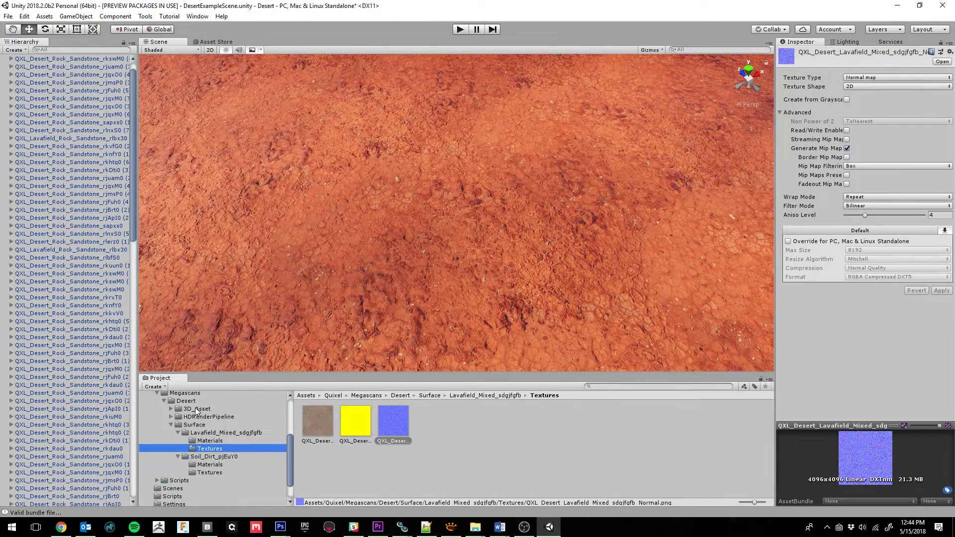
- Place the Rock_Sandstone_rkctj prefab onto the desert terrain
click(196, 411)
double_click(332, 435)
double_click(393, 430)
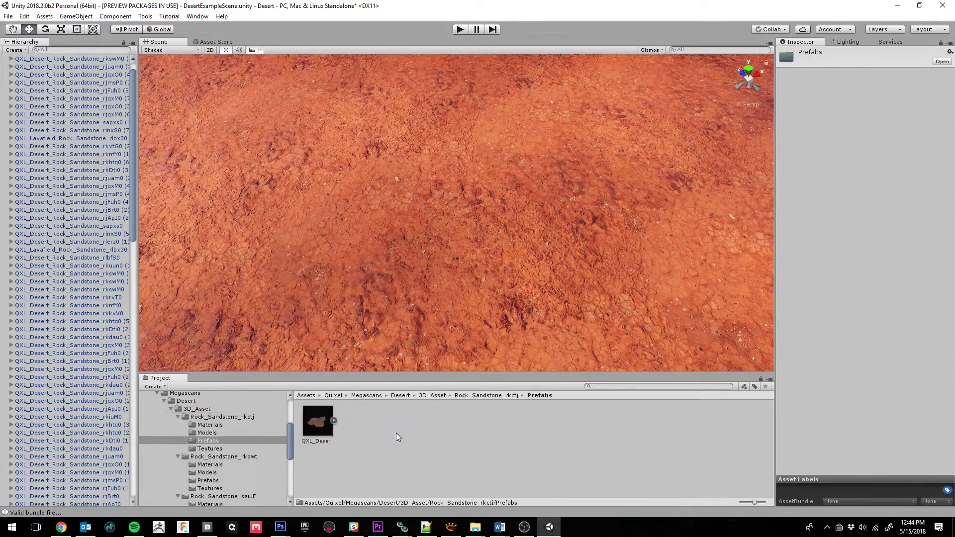
drag(317, 421, 311, 189)
- Place the large rkowt boulder and the saiuE ledge prefab onto the terrain
click(215, 473)
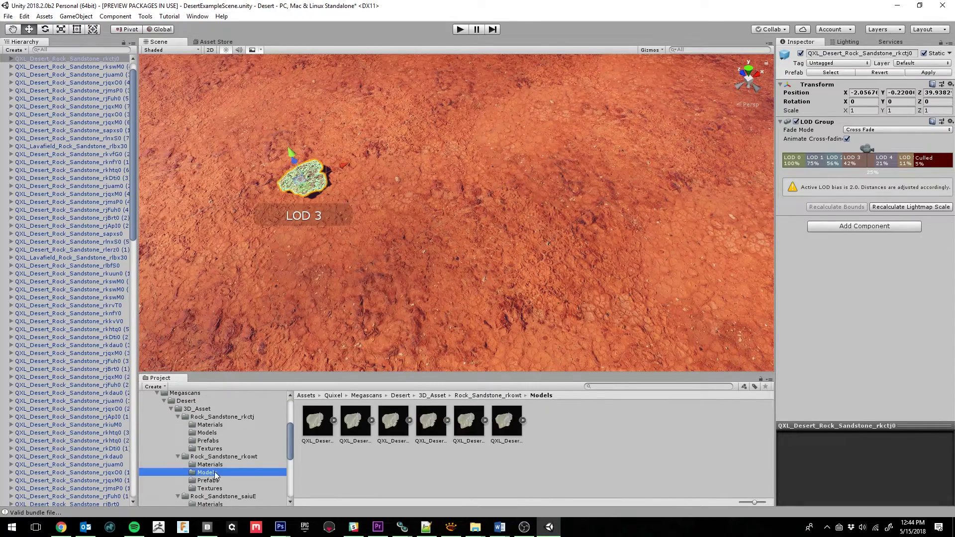
mouse_move(318, 420)
mouse_down()
mouse_move(583, 135)
mouse_move(366, 56)
mouse_up()
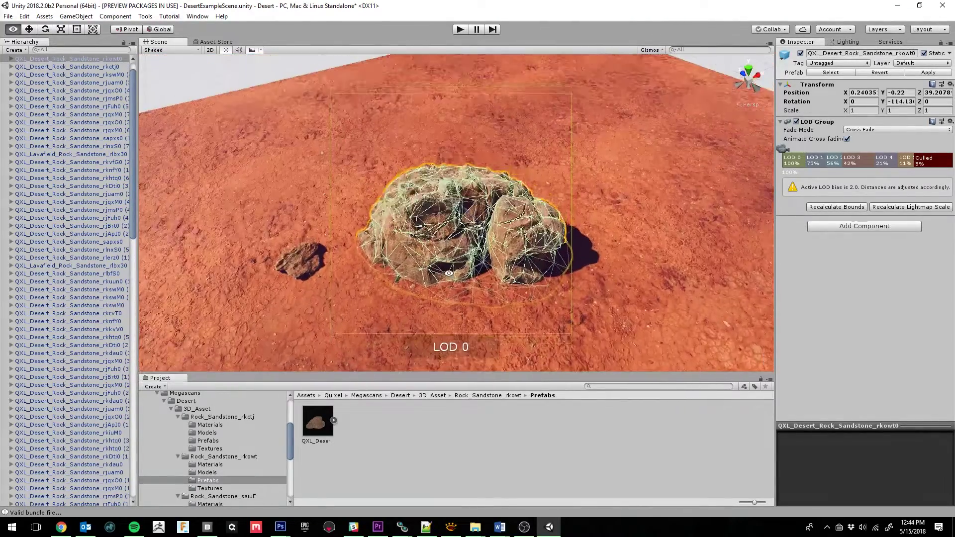
click(347, 149)
scroll(227, 486, down, 3)
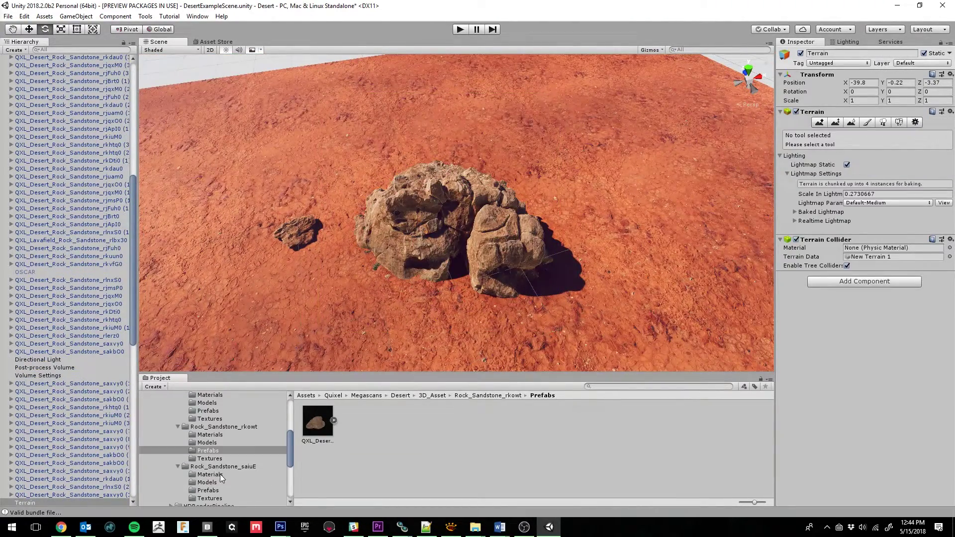
click(209, 491)
mouse_move(323, 348)
alt+mouse_down()
mouse_move(347, 401)
mouse_move(201, 143)
mouse_move(569, 266)
mouse_move(525, 313)
alt+mouse_up()
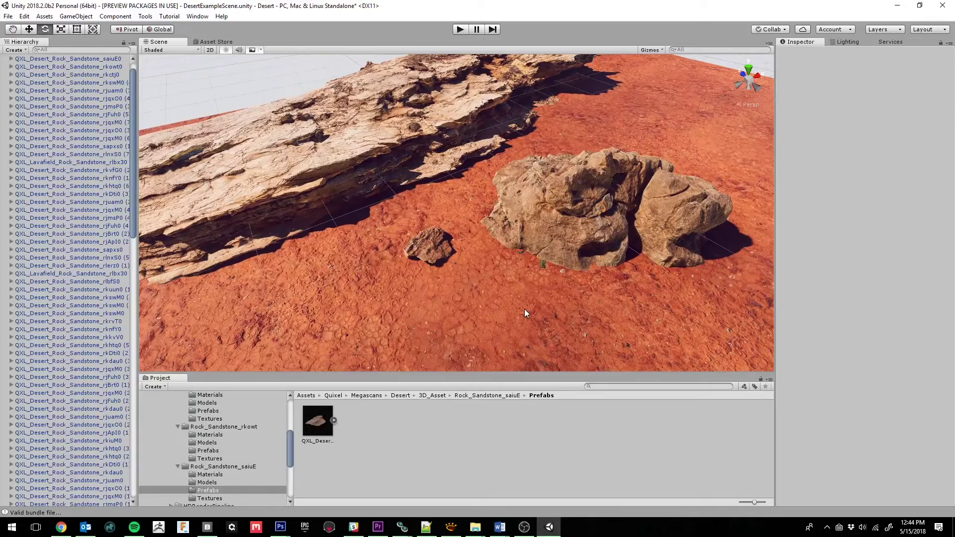
- Assign the Soil_Dirt material to LandscapeMaterial's Layer 1 slot
scroll(228, 432, up, 5)
click(206, 443)
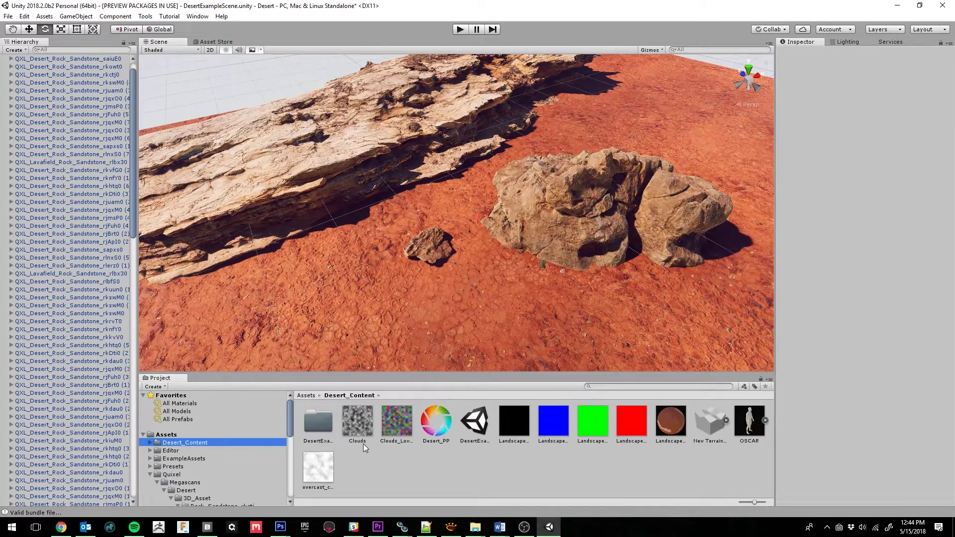
click(664, 428)
scroll(218, 468, down, 5)
scroll(264, 439, down, 5)
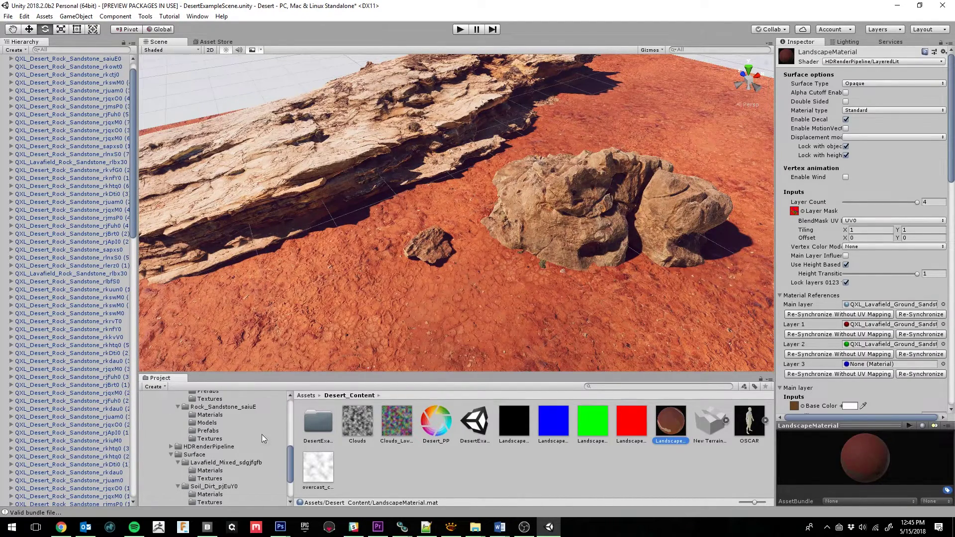
scroll(245, 468, down, 3)
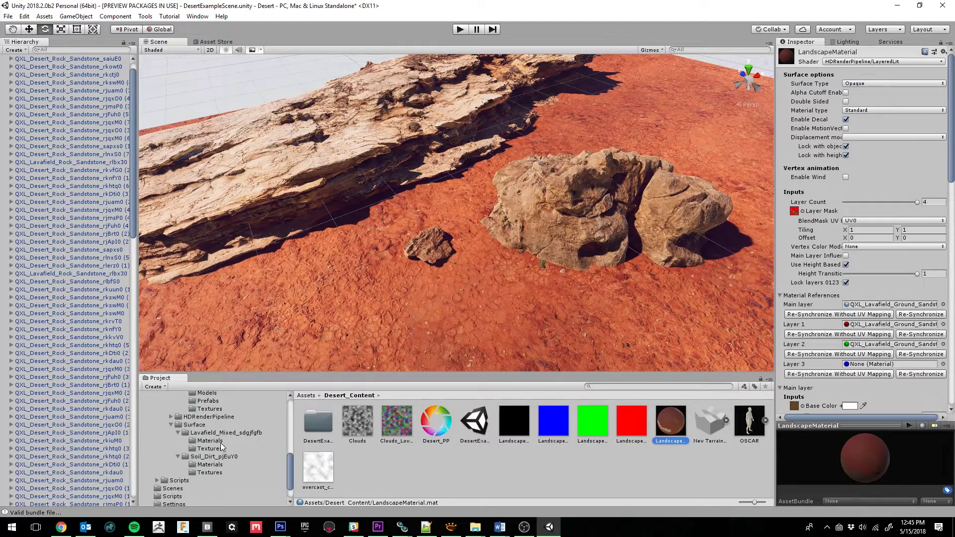
click(210, 441)
click(210, 464)
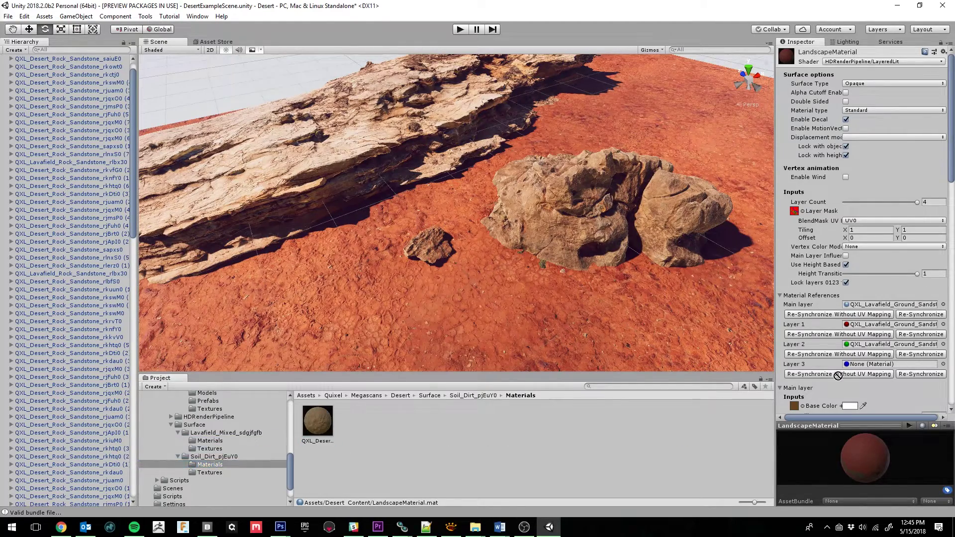
drag(314, 426, 875, 324)
alt+drag(419, 264, 448, 269)
- Set Layer 1 tiling to 30 by 30
scroll(828, 311, down, 3)
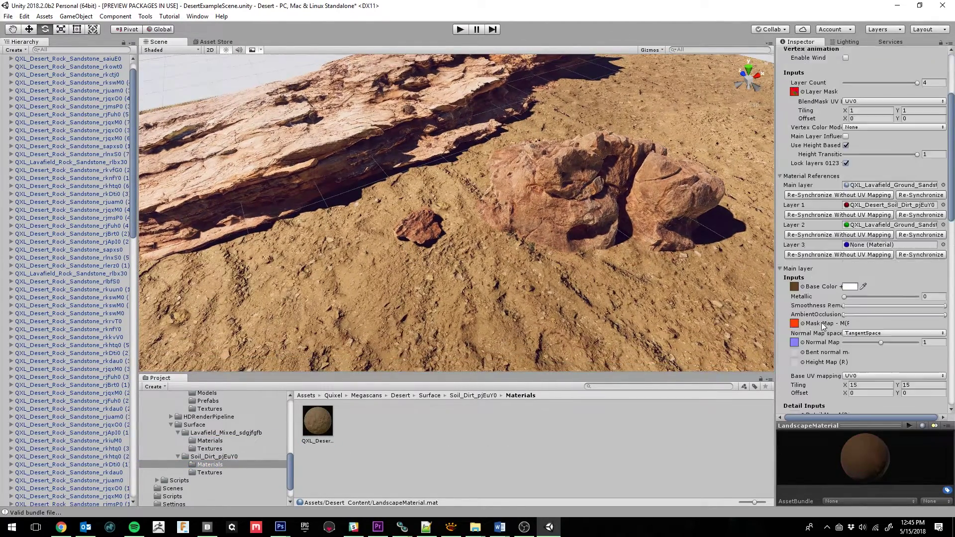
scroll(828, 310, down, 3)
scroll(828, 310, down, 3)
click(870, 336)
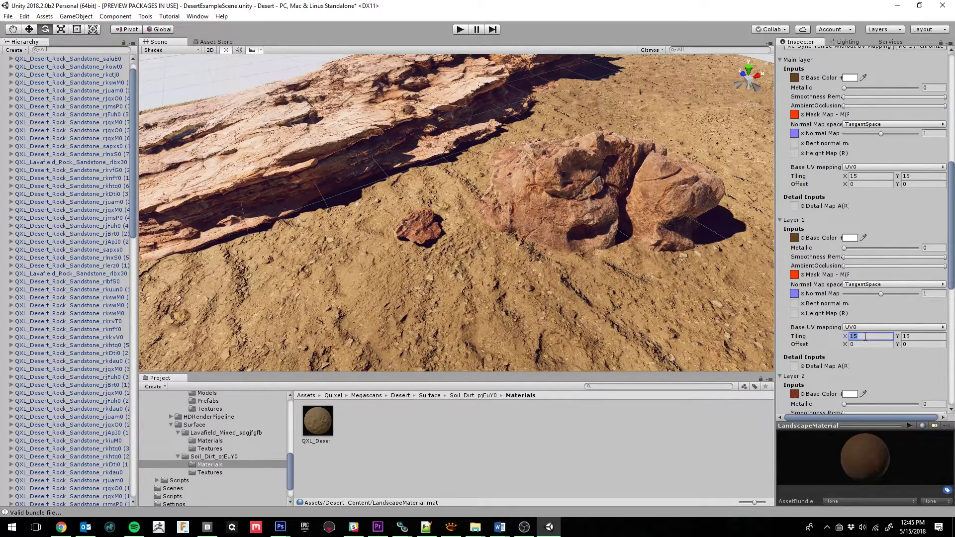
text(30)
key(Tab)
text(30)
key(Return)
mouse_move(443, 184)
alt+mouse_down()
mouse_move(457, 179)
mouse_move(439, 300)
alt+mouse_up()
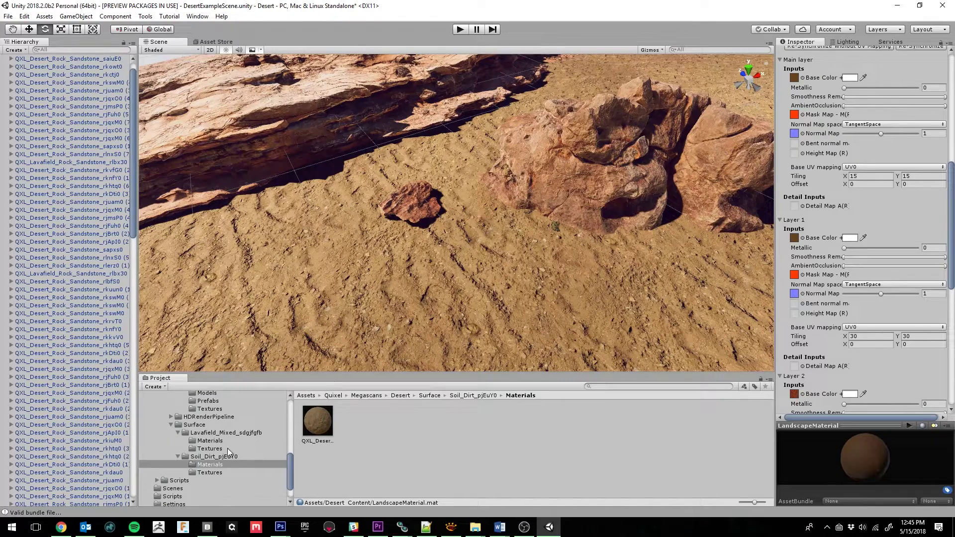
scroll(818, 271, up, 10)
scroll(876, 321, down, 1)
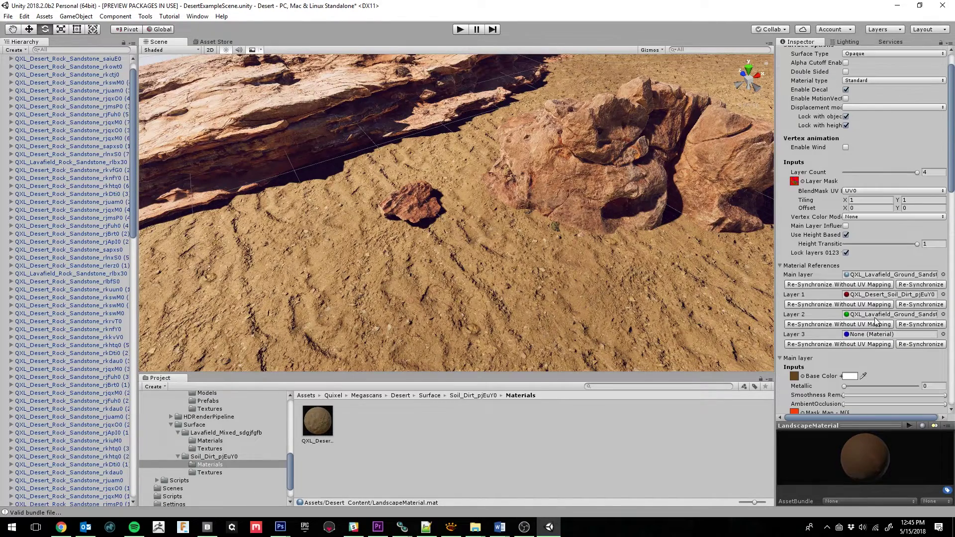
click(208, 441)
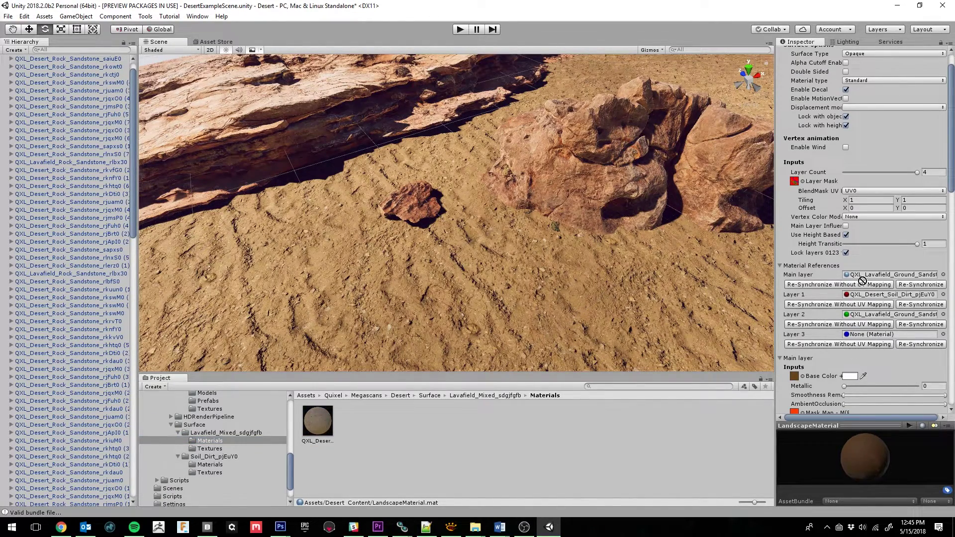
- Switch the terrain to Paint Texture with the sixth brush at opacity 36
click(411, 305)
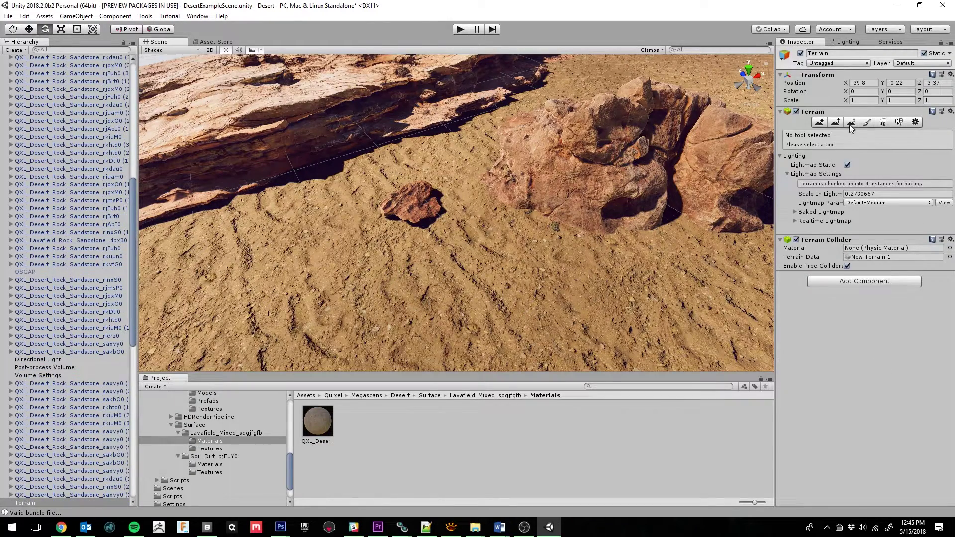
click(867, 123)
click(877, 171)
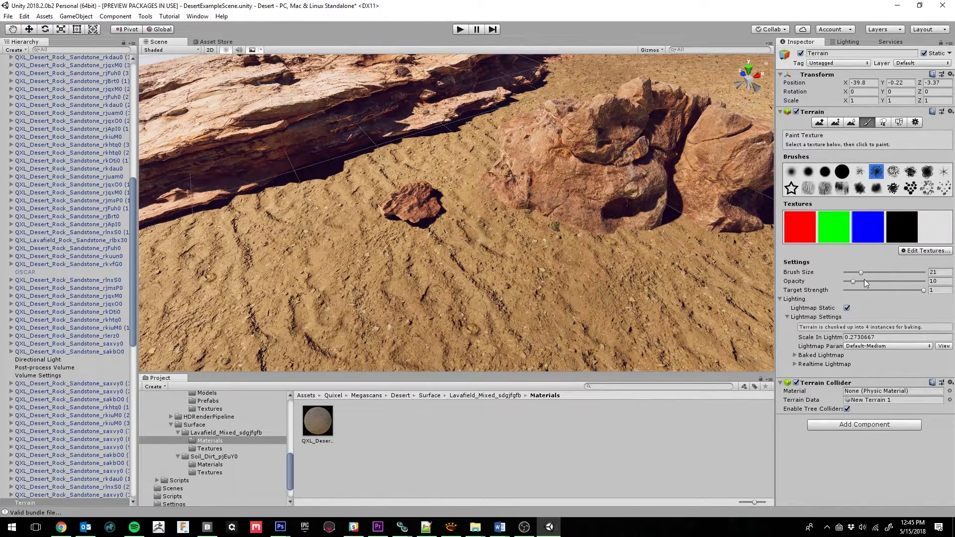
drag(861, 282, 873, 282)
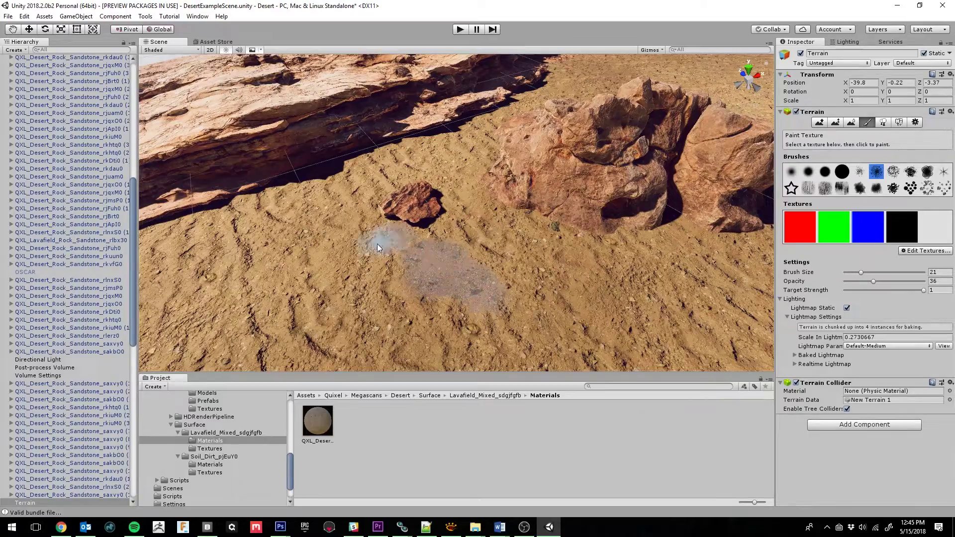